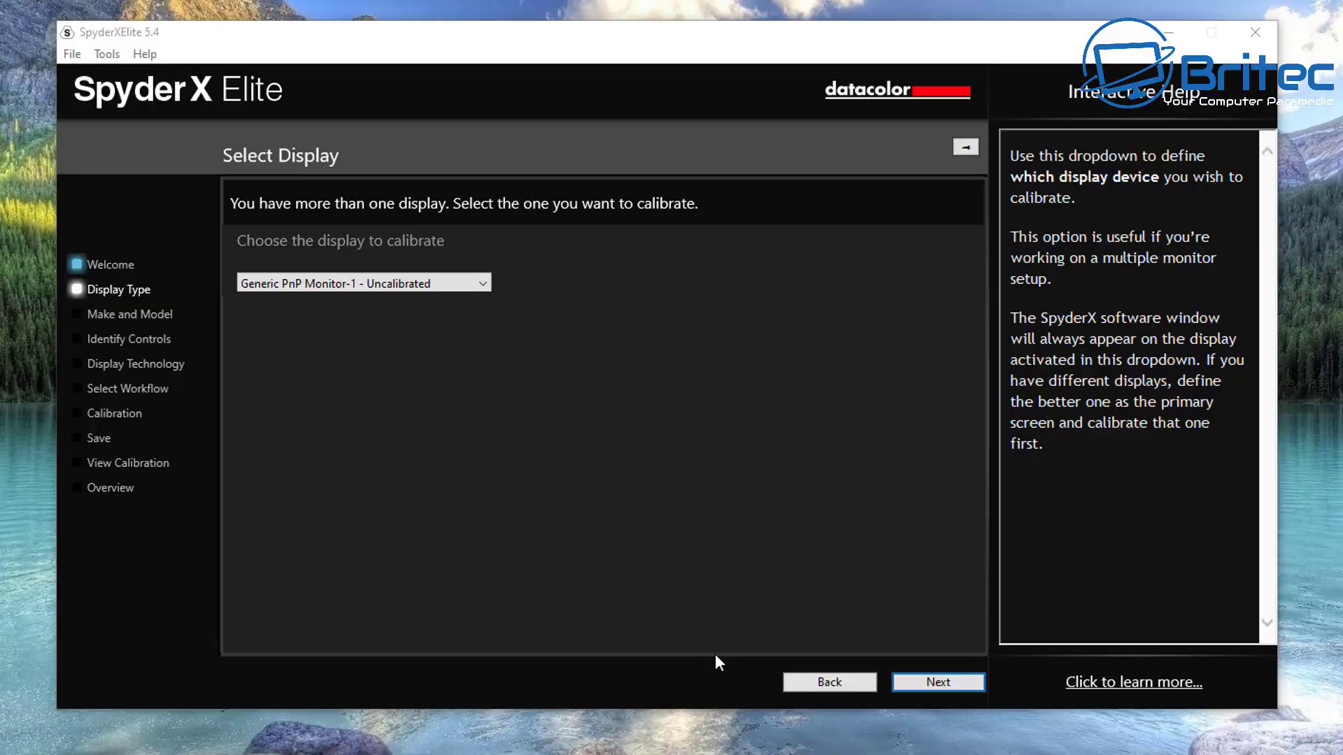
Pick Desktop as the display type and continue to the Make and Model step
click(938, 683)
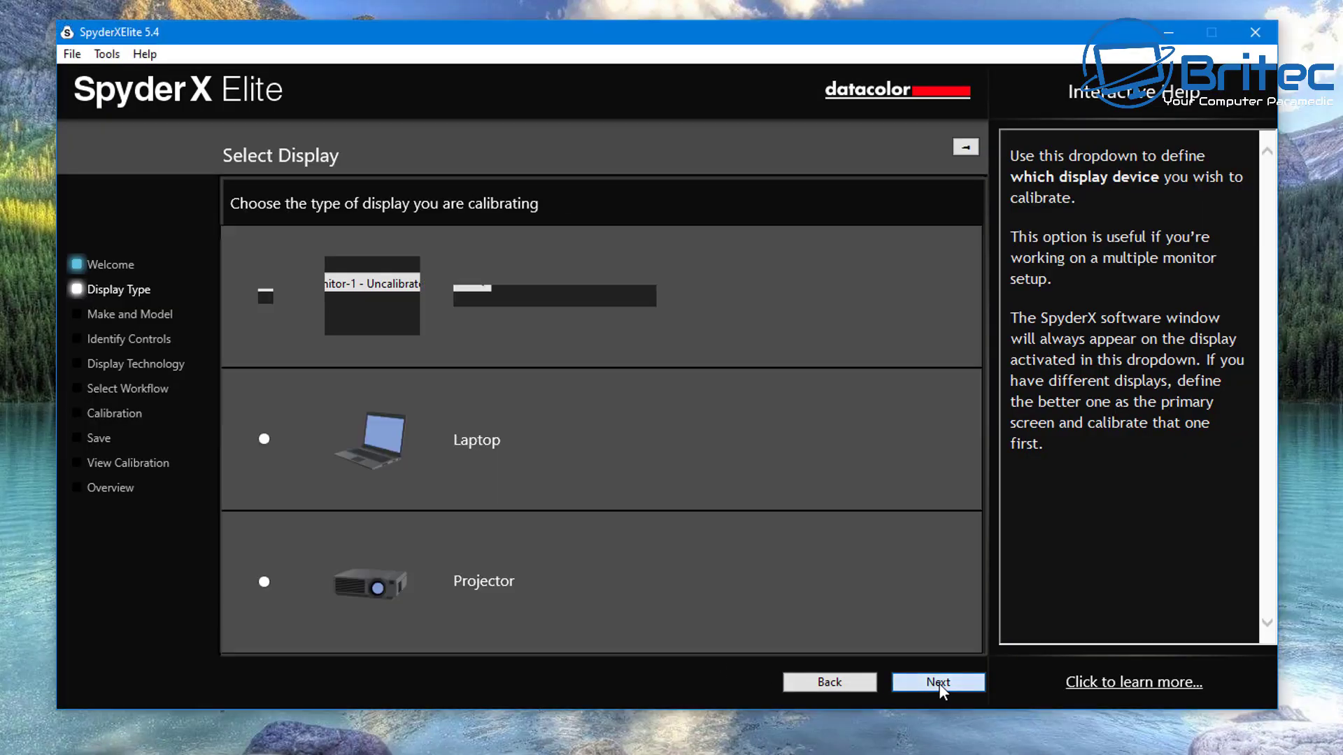
click(264, 297)
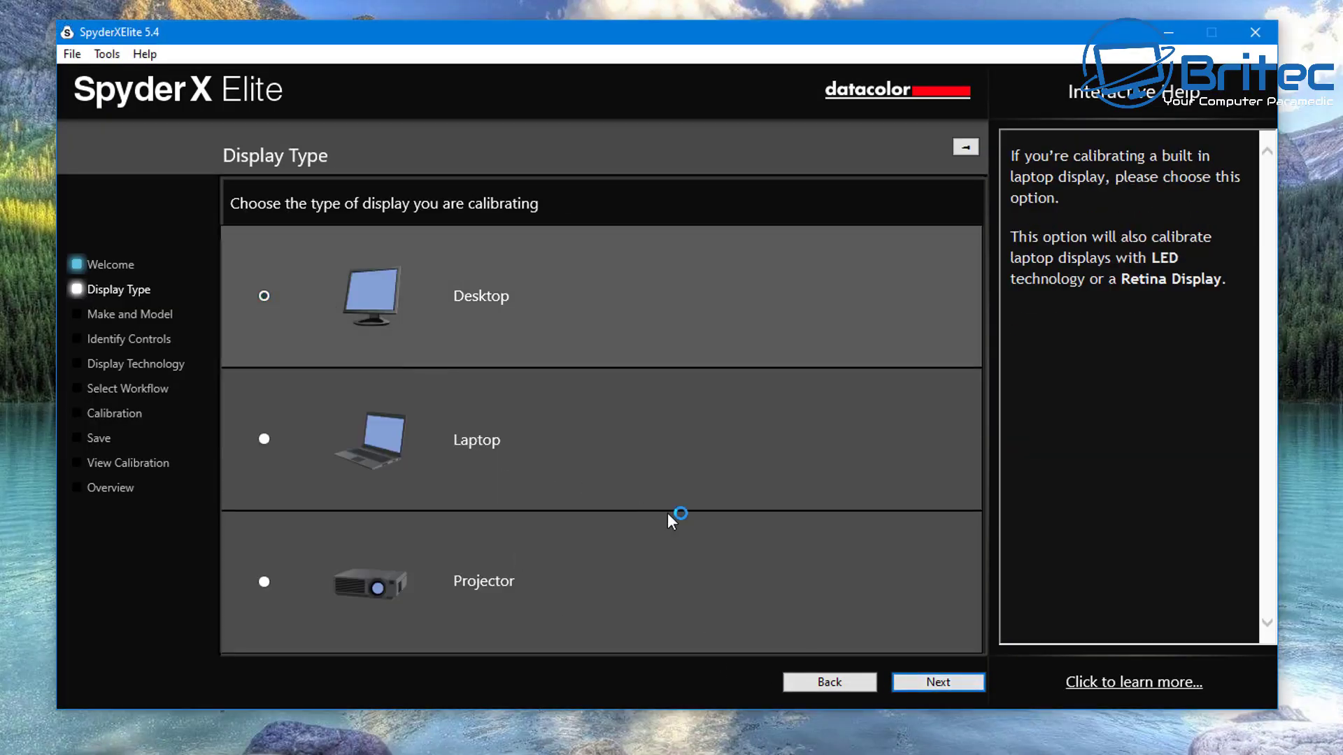
click(938, 682)
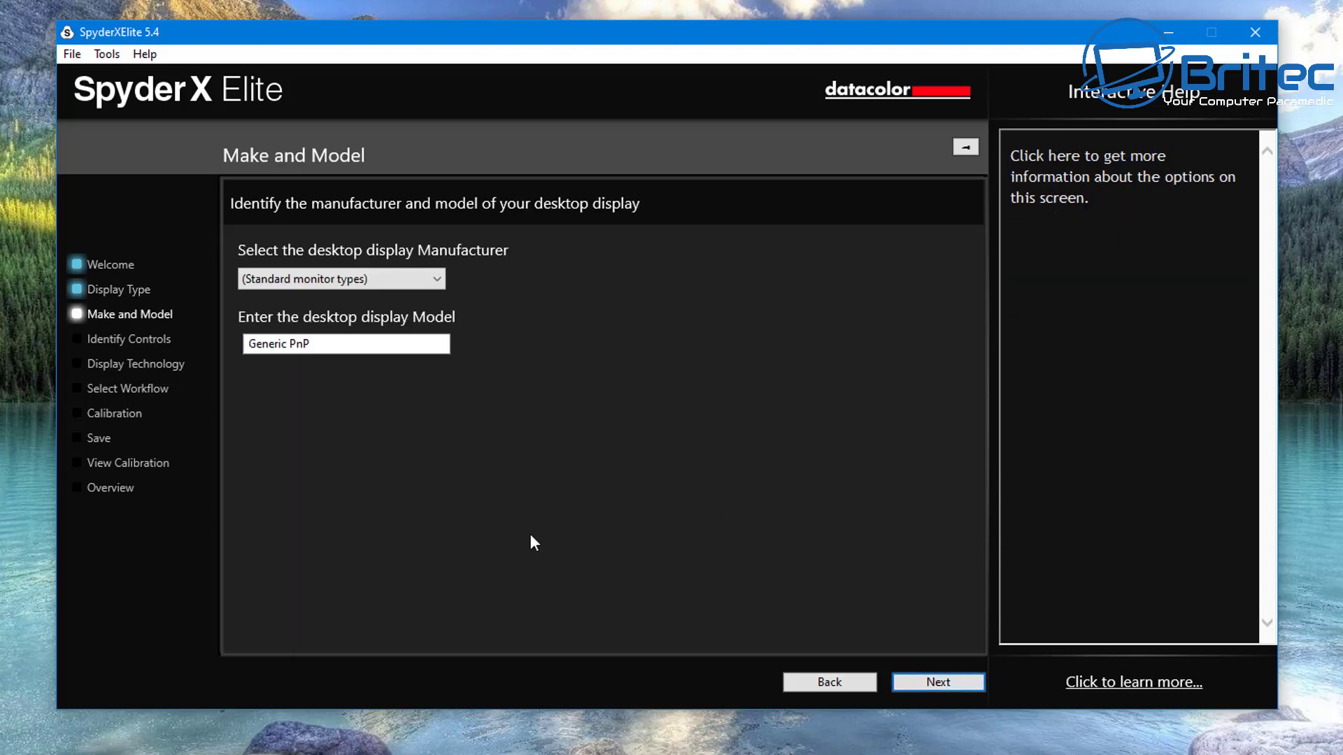
Set the display manufacturer to MSI through the Other entry of the manufacturer list
click(439, 280)
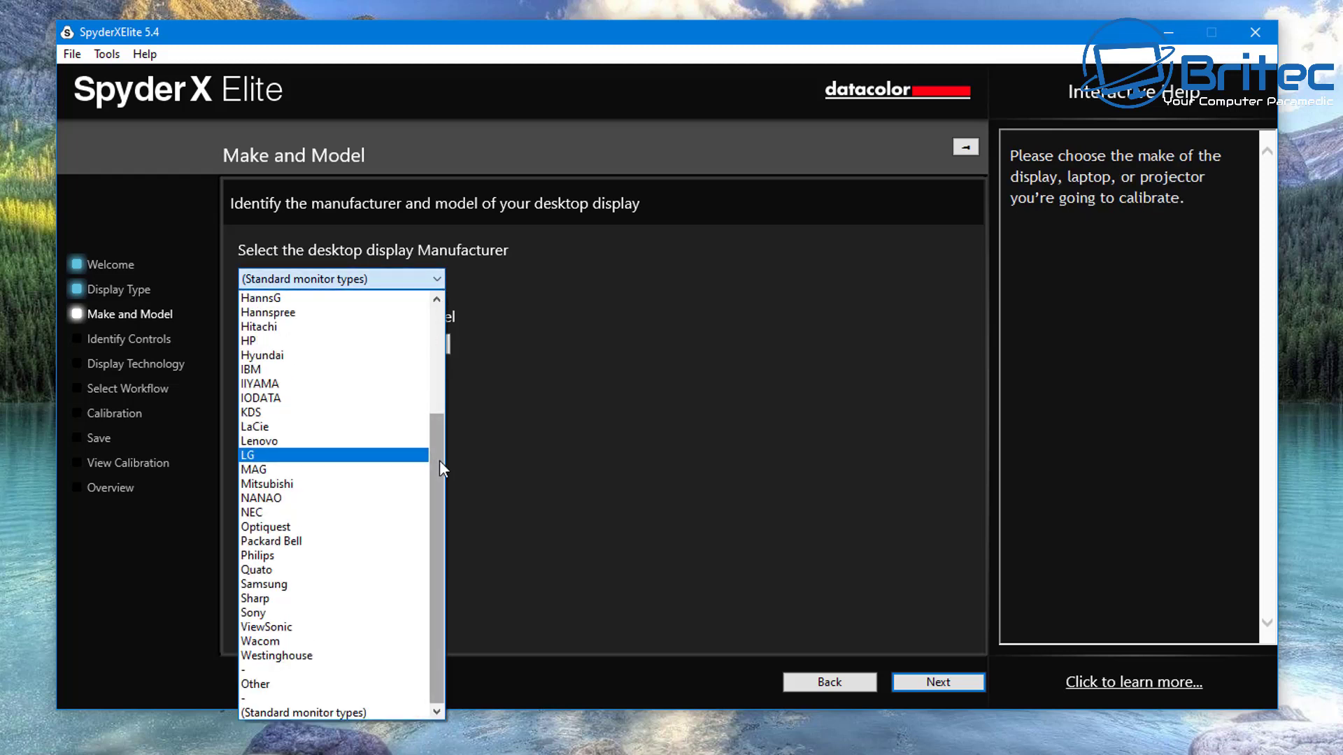
drag(439, 460, 442, 513)
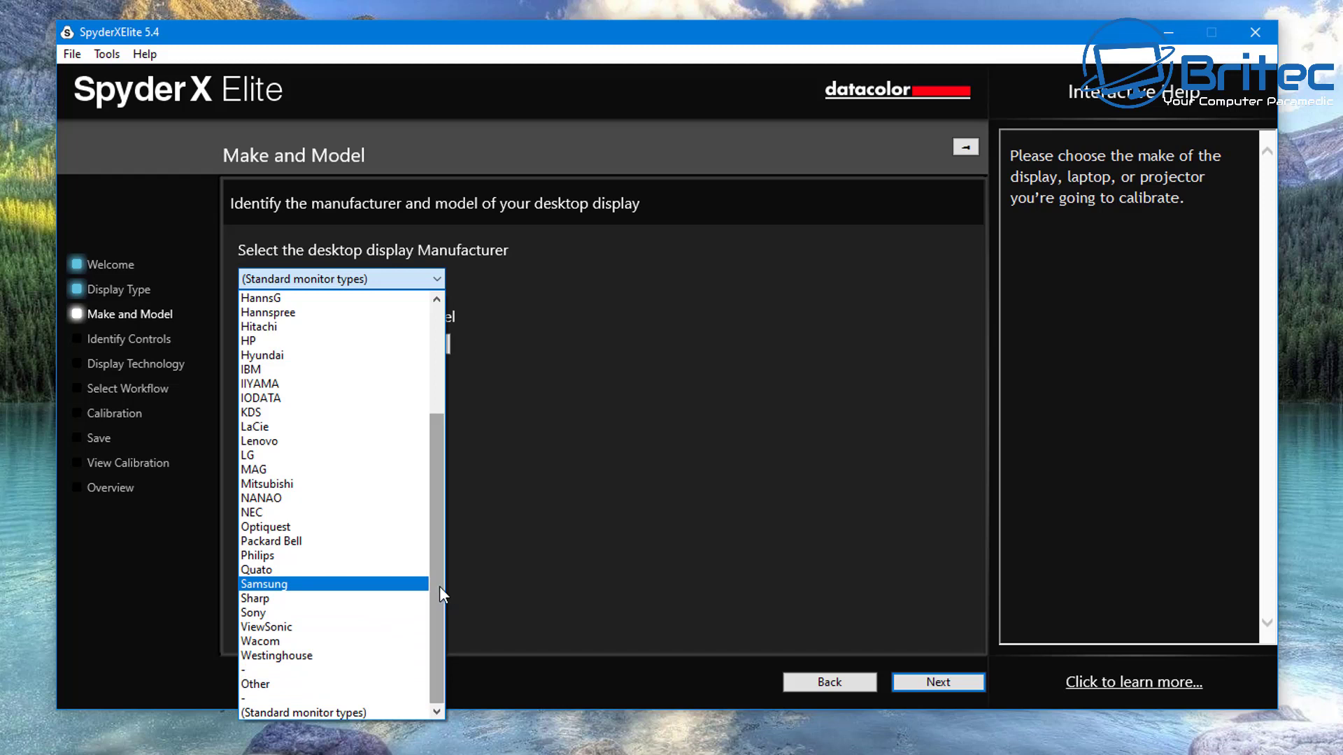
drag(439, 584, 450, 481)
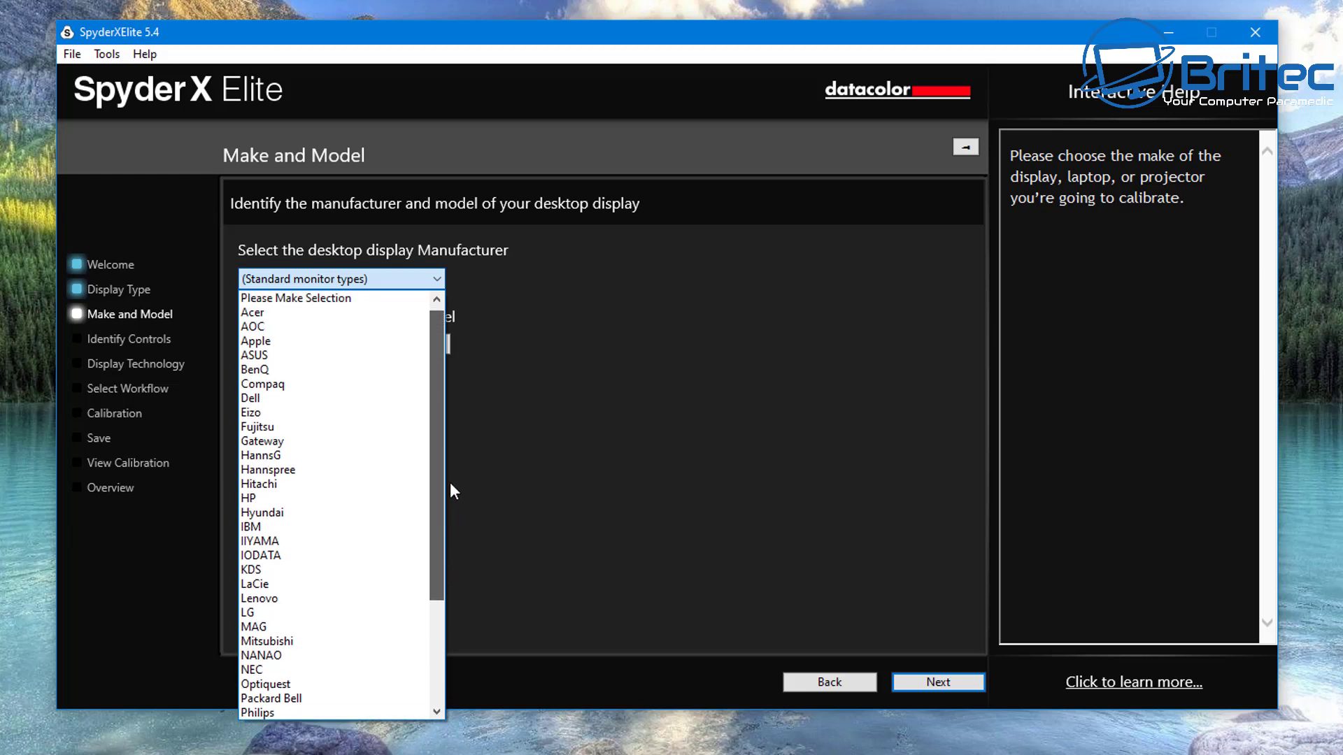
drag(451, 484, 449, 611)
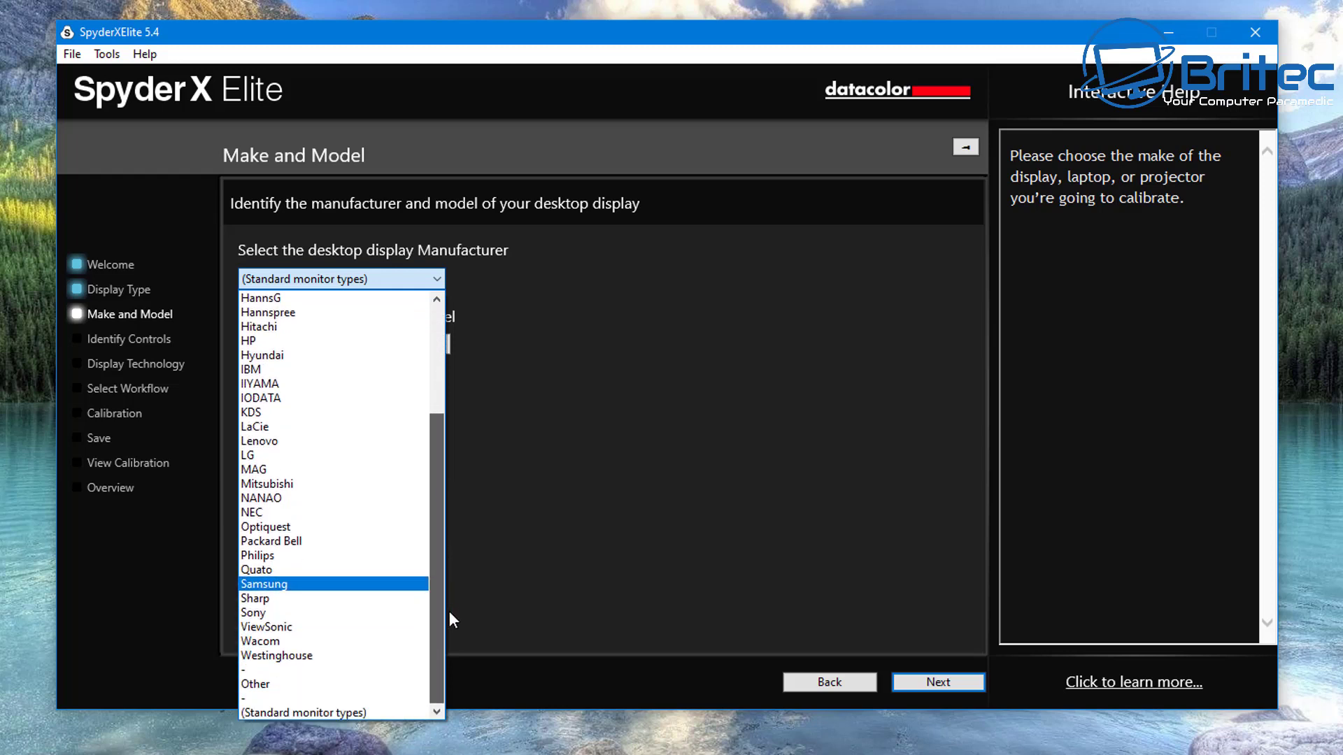
click(316, 685)
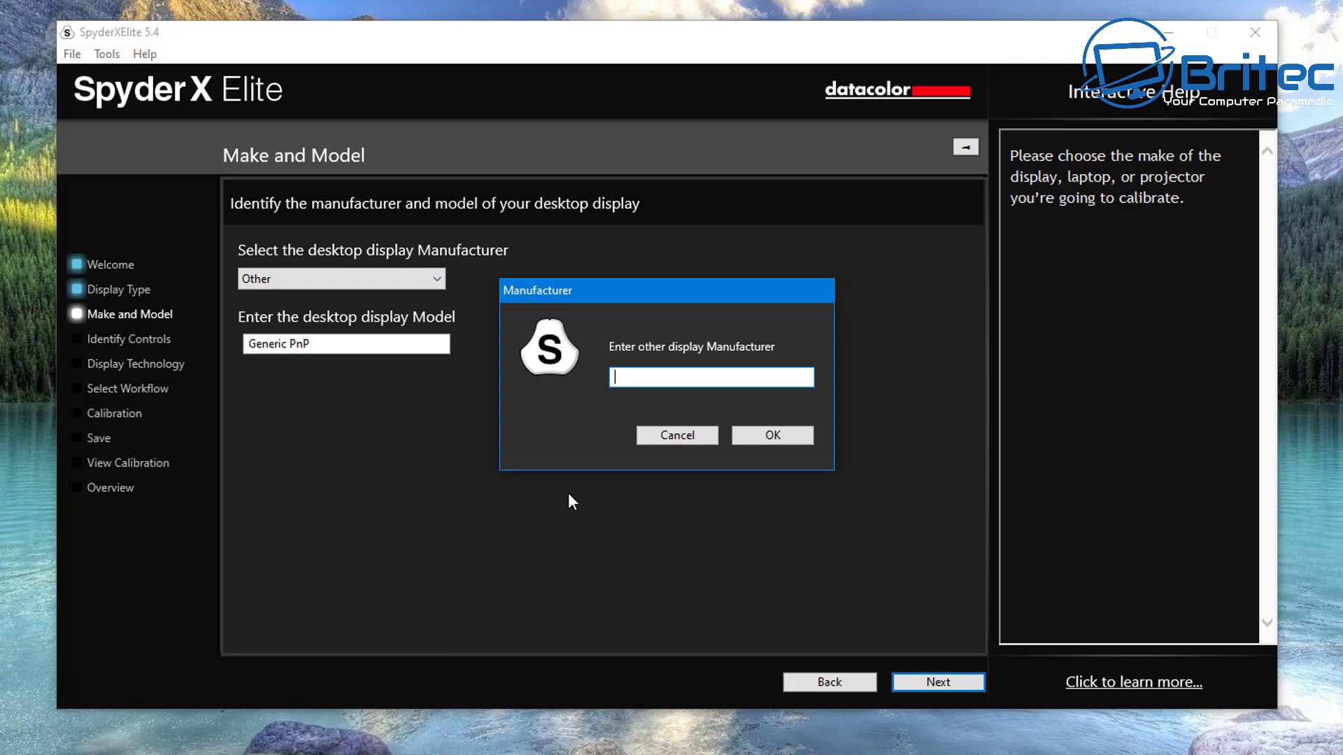
text(MSI)
click(773, 435)
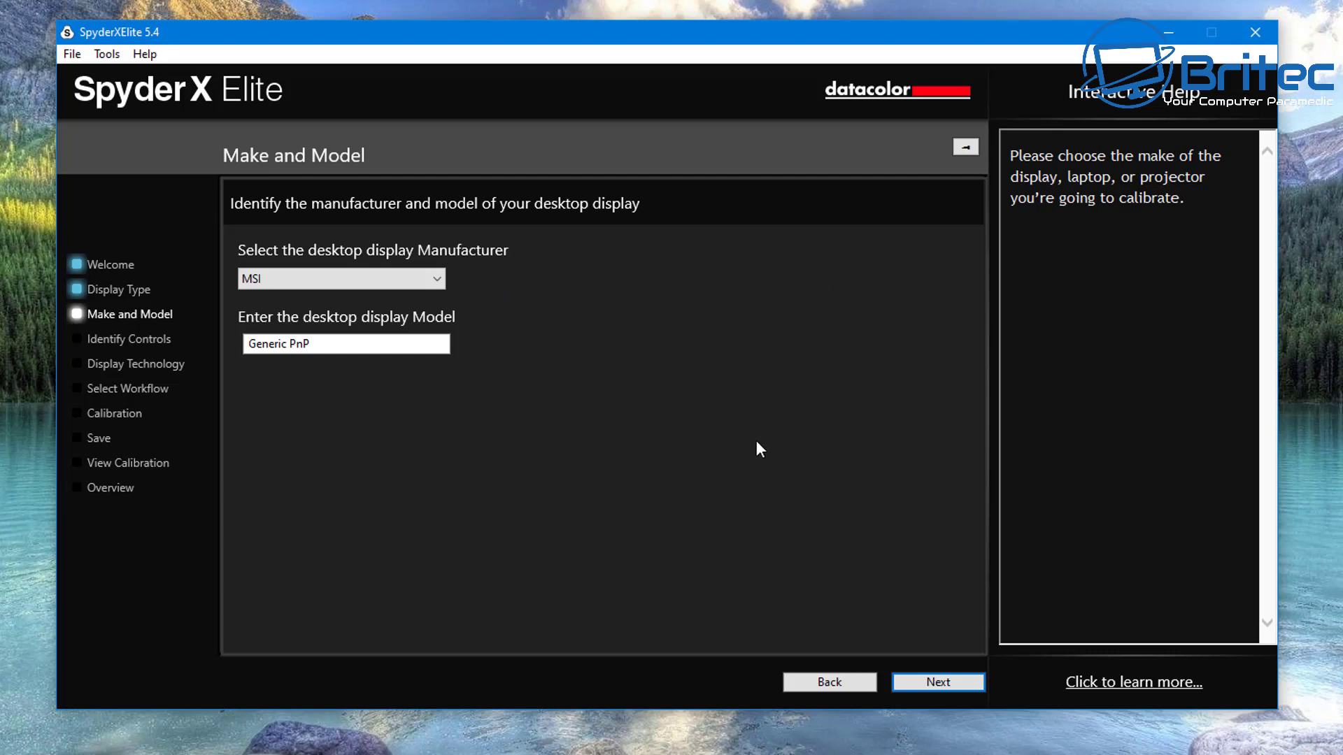
Replace the Generic PnP model name with 'Optix Mag241c'
click(321, 347)
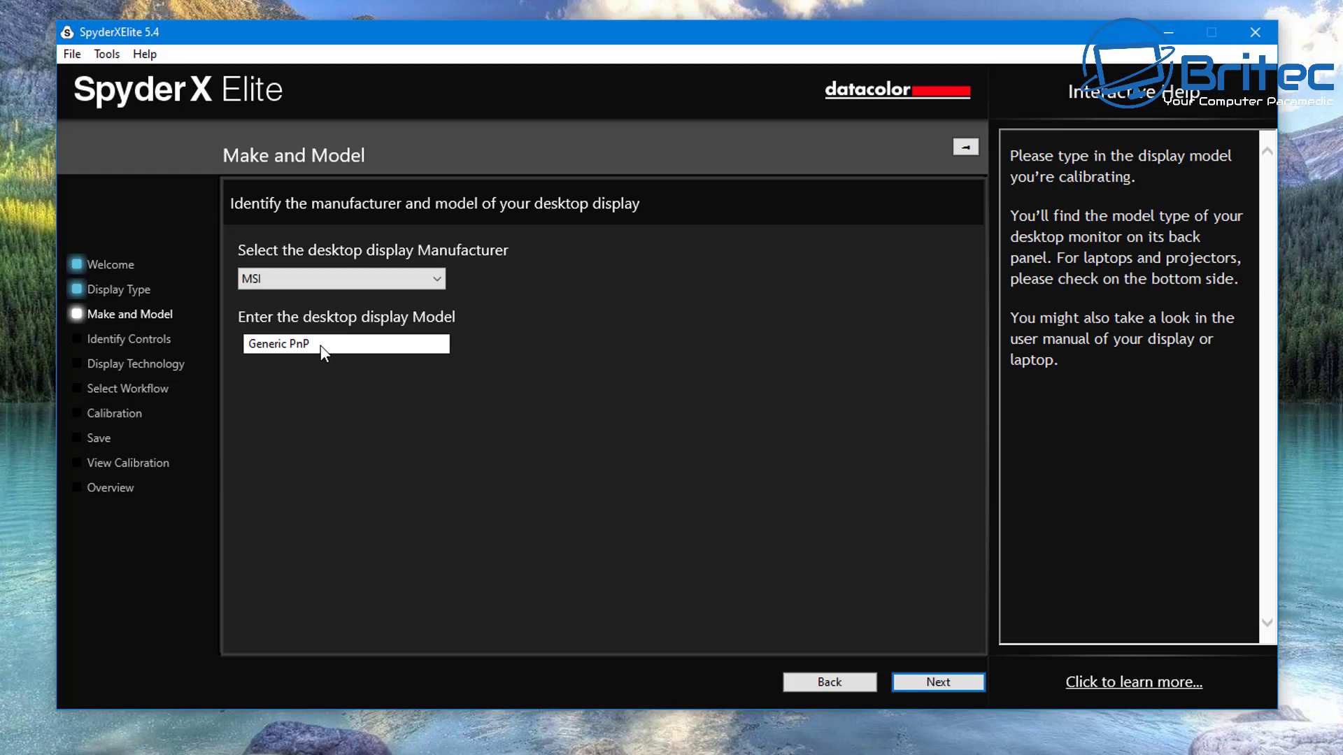
double_click(304, 344)
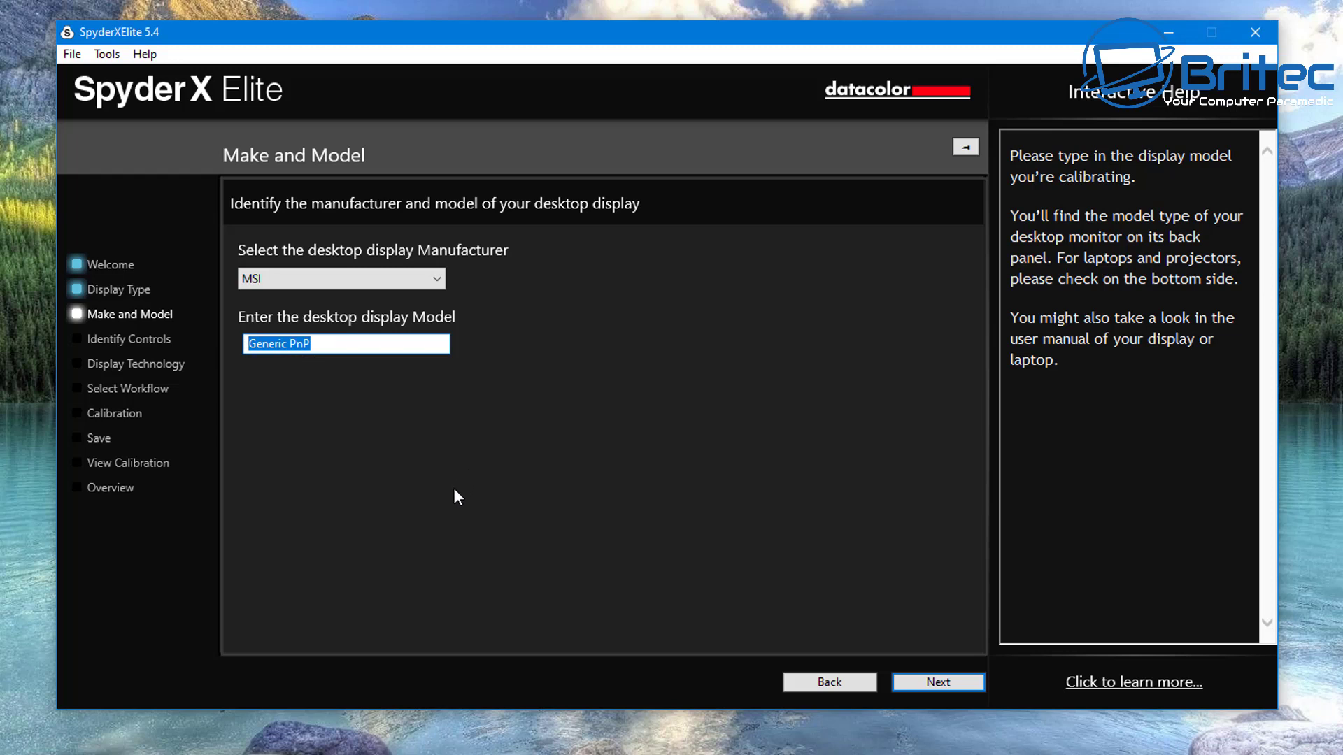
text(Opti)
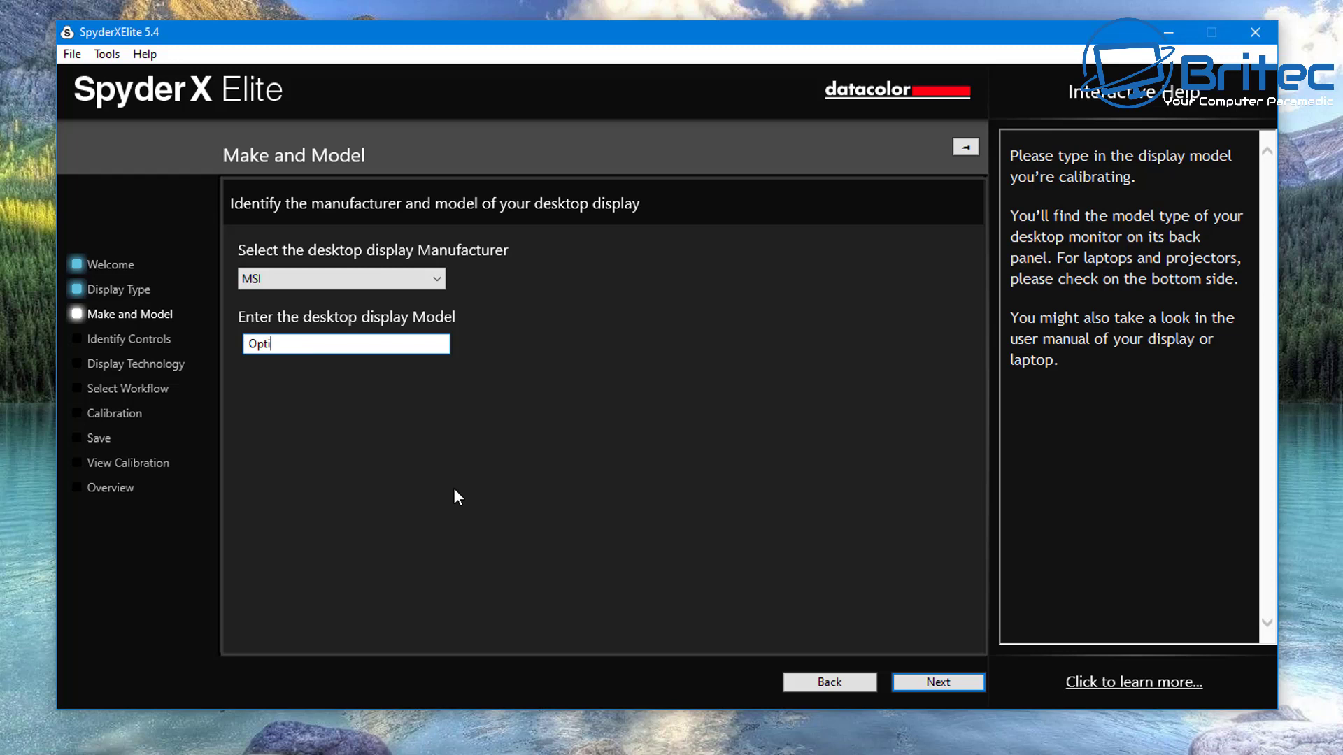
text(x Mag241c)
Add Kelvin Presets alongside Brightness as available controls and reach the Display Technology step
click(945, 685)
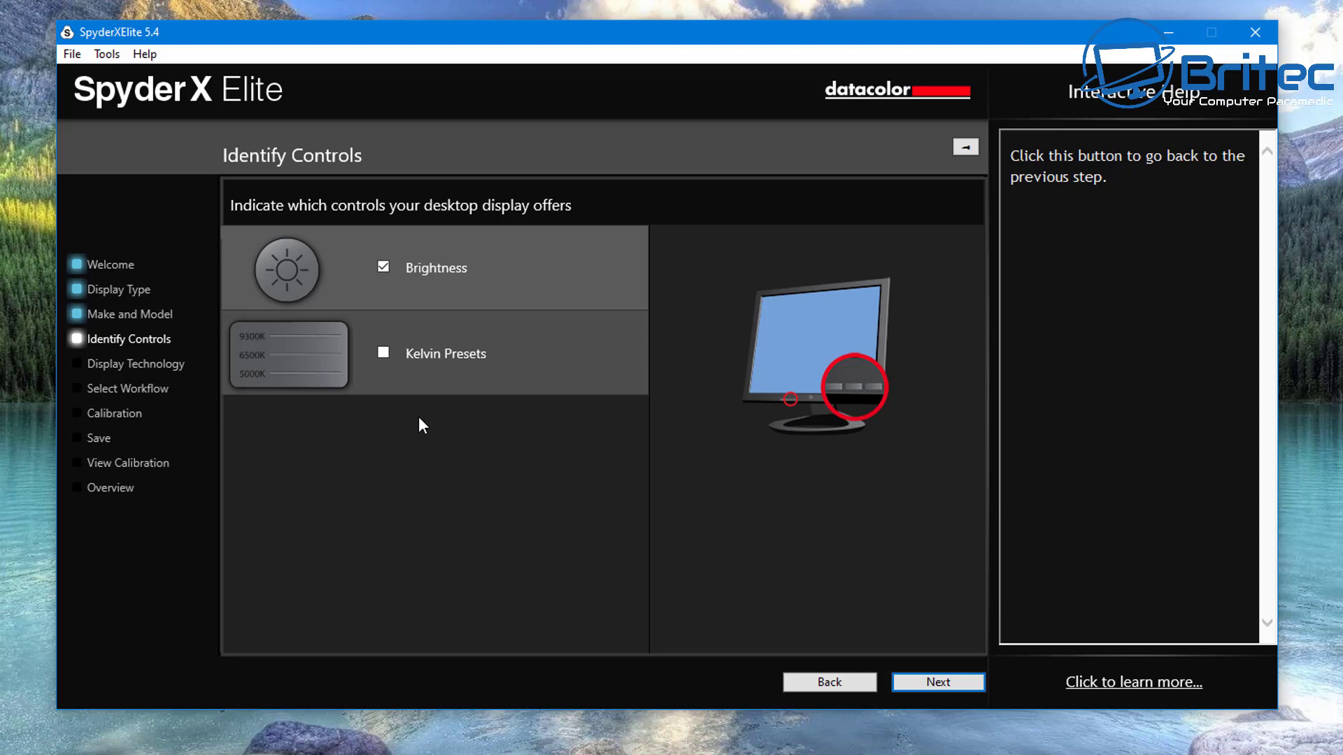
click(384, 353)
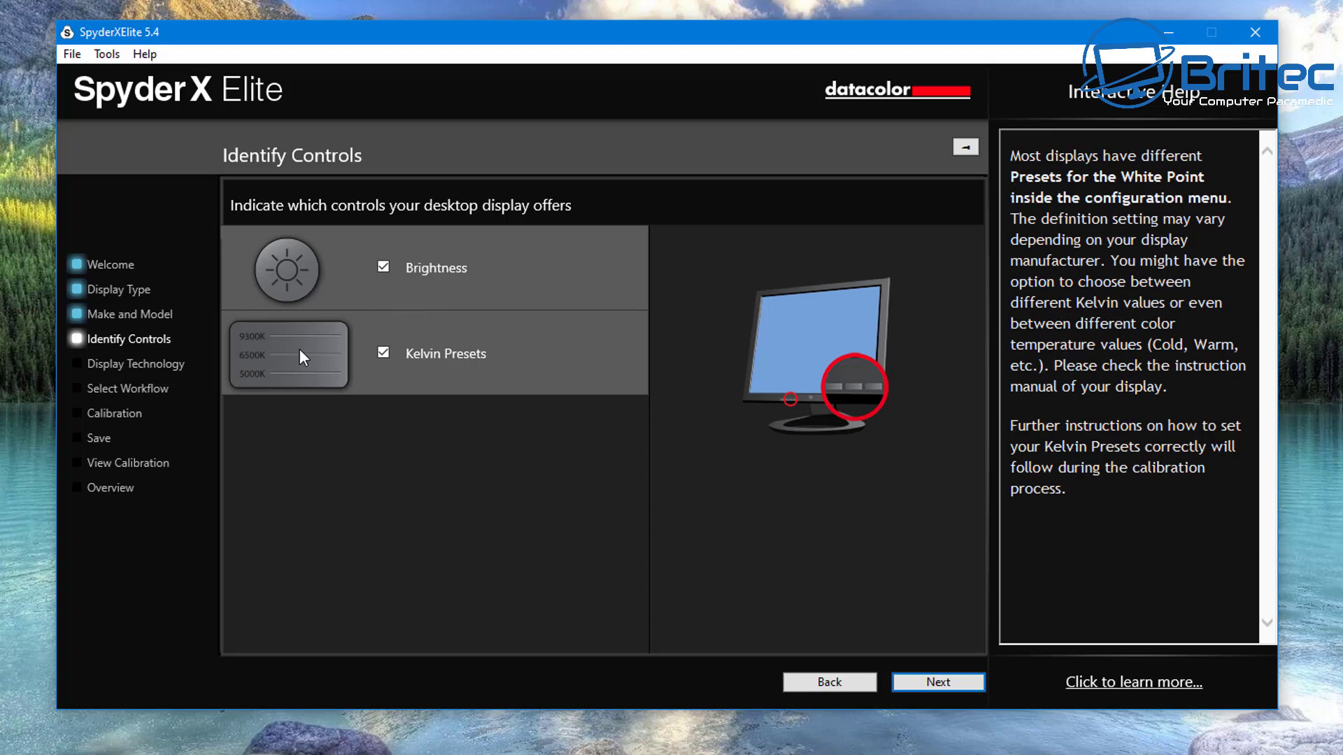
click(924, 682)
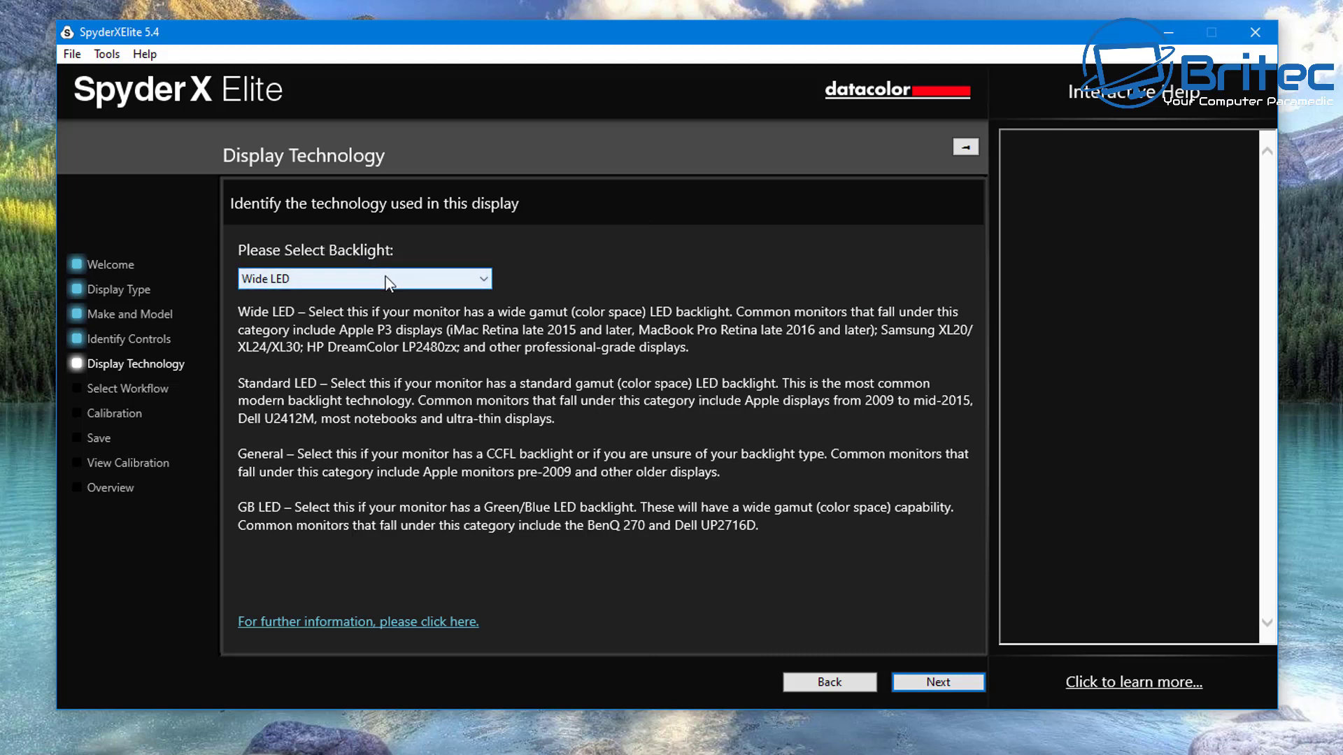
Check the backlight type options, then open the Optix MAG241C datasheet PDF for its specifications
click(484, 279)
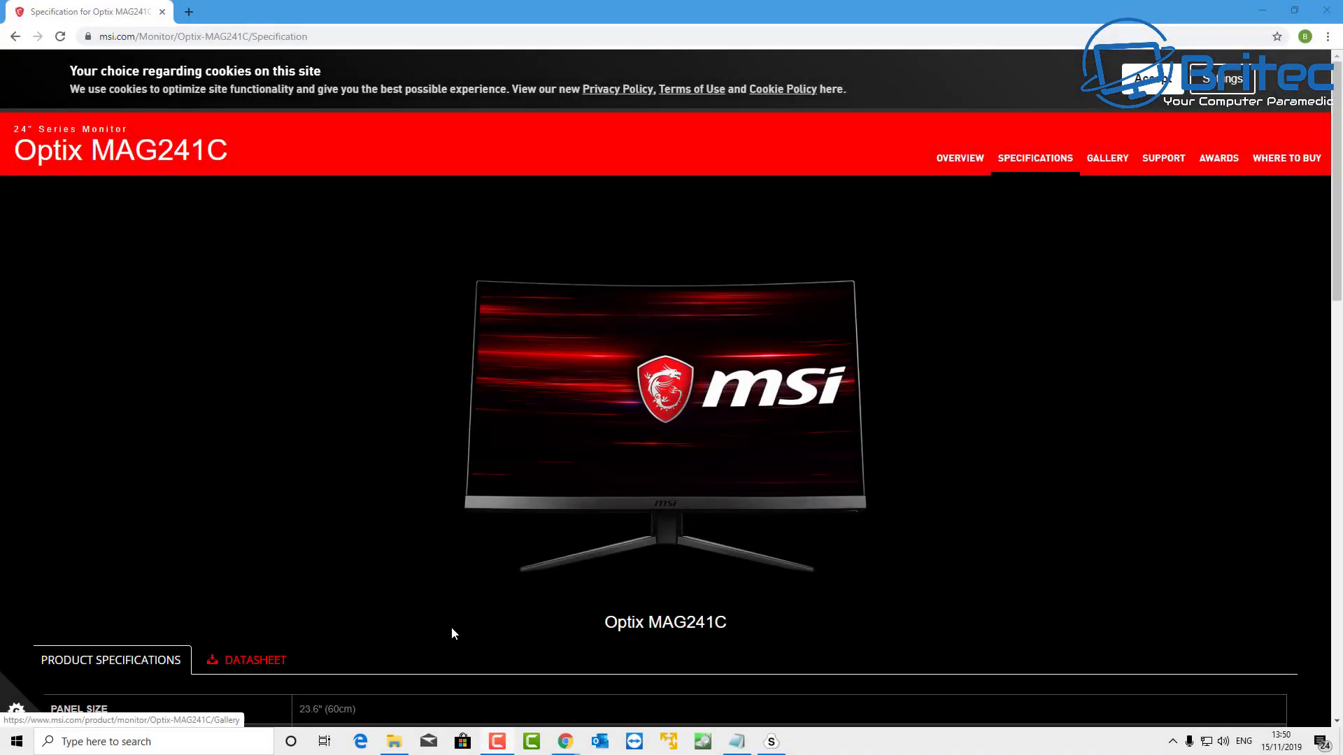
scroll(355, 649, down, 6)
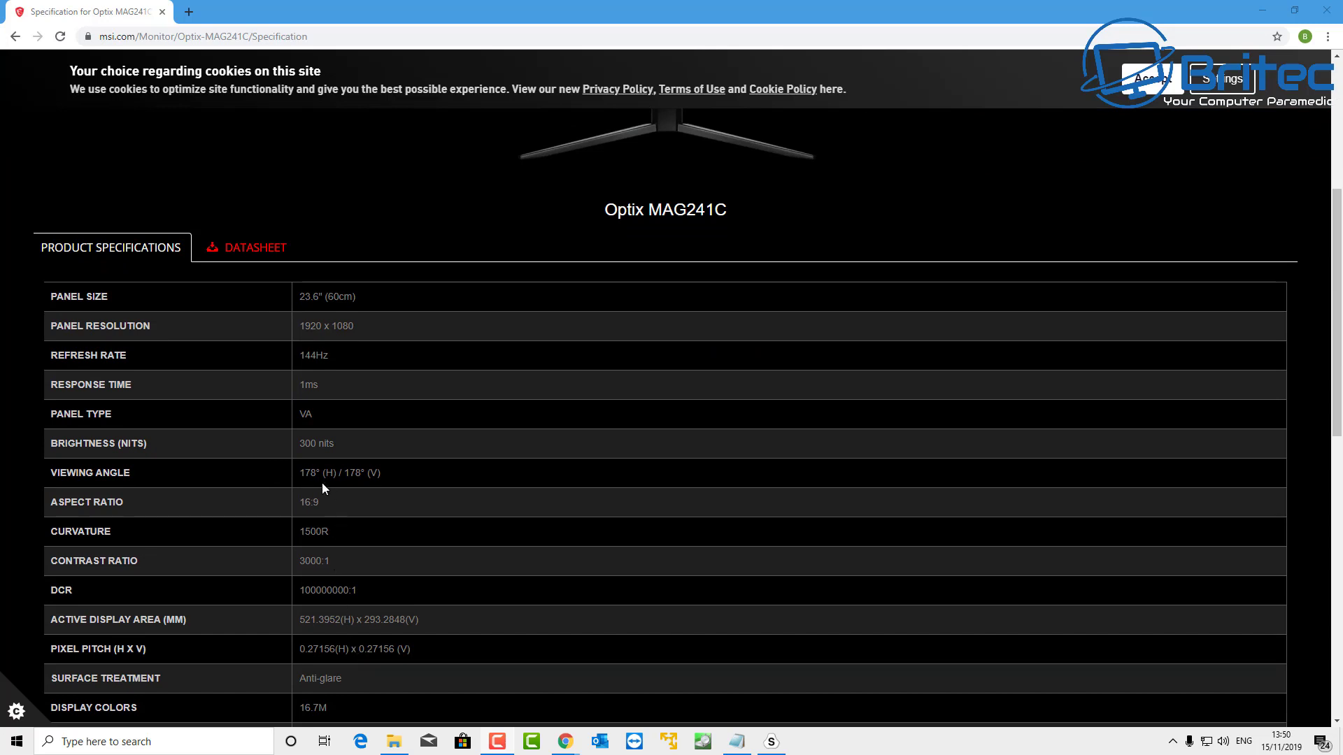
click(248, 256)
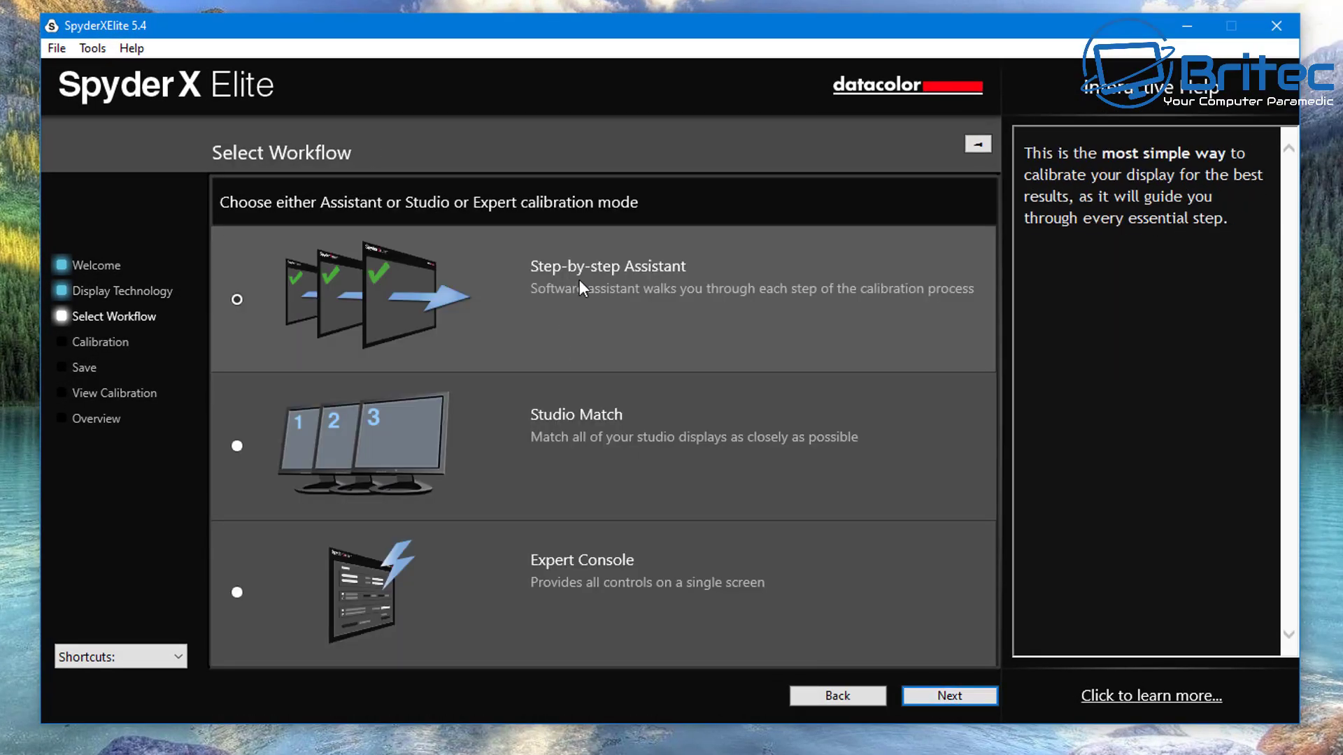
Continue with the Step-by-step Assistant workflow to Calibration Settings
click(929, 698)
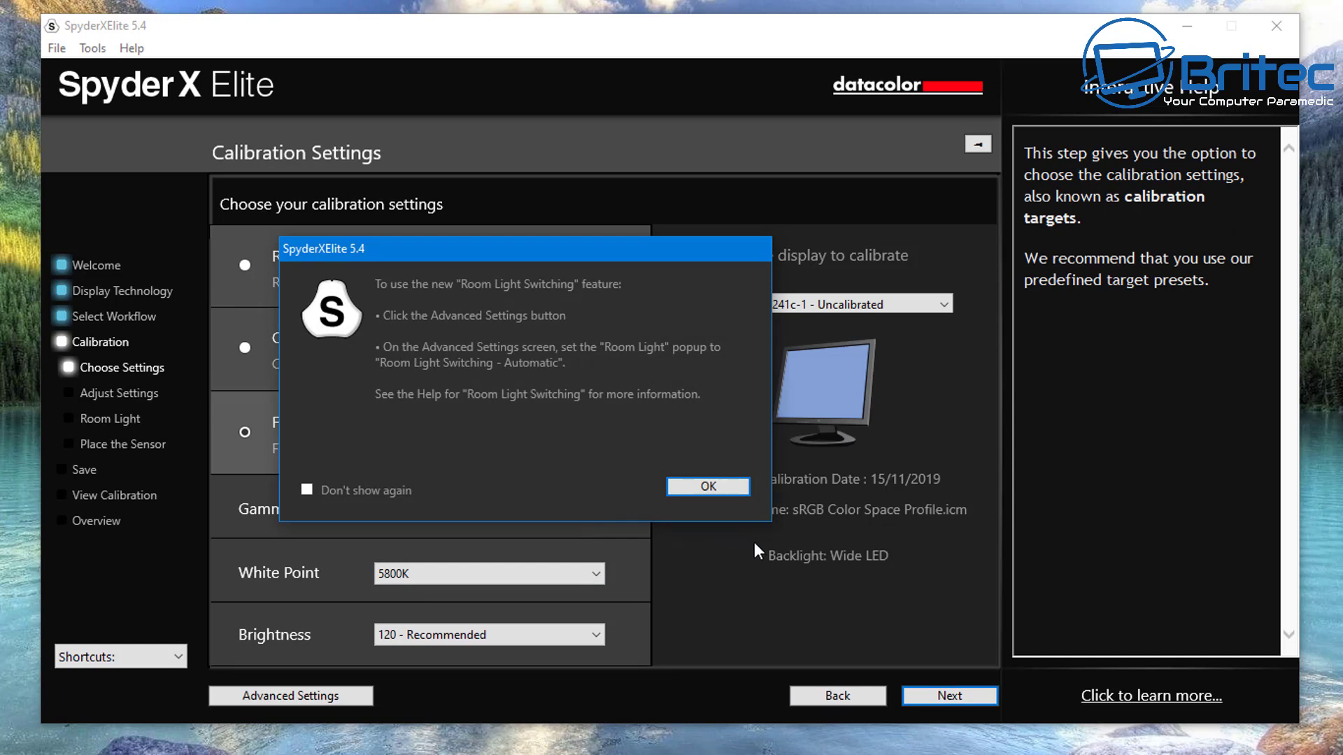
Dismiss the room light tip and accept Gamma 2.2, 5800K, brightness 120 through to Measuring Room Light
click(700, 488)
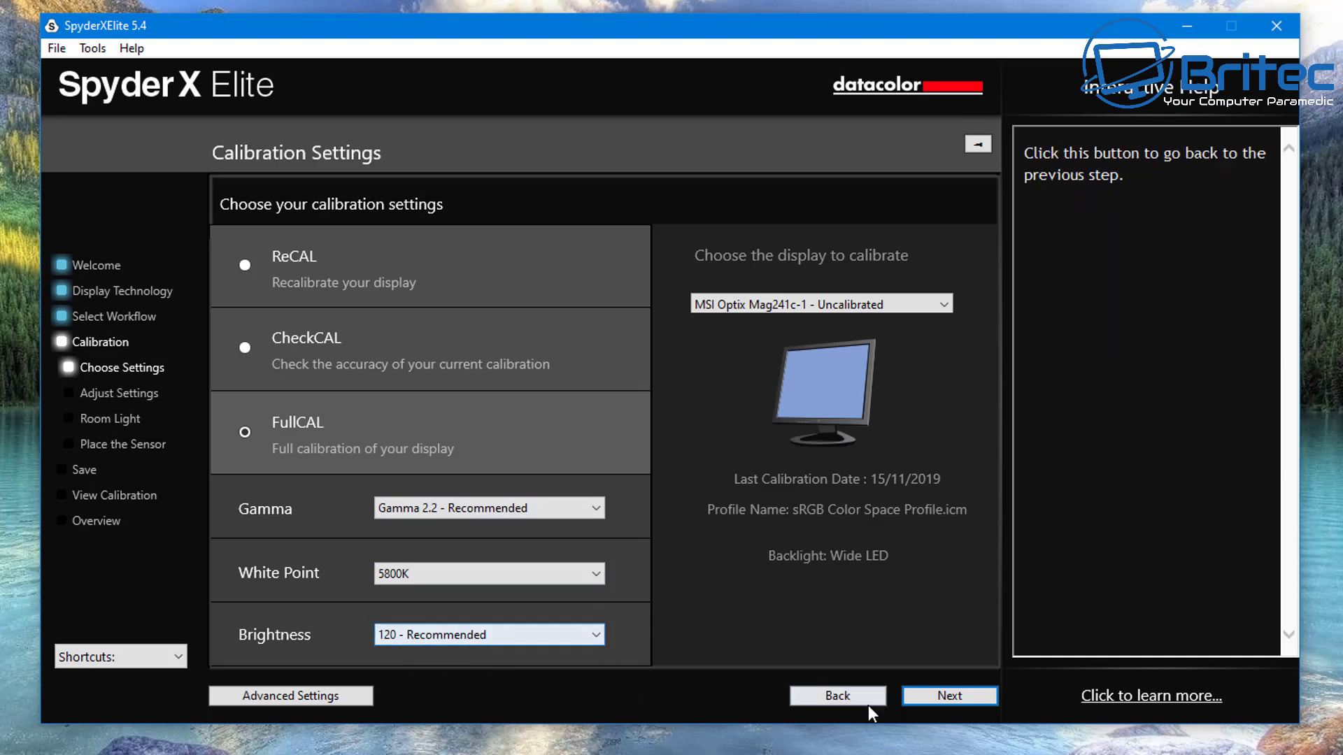
click(949, 697)
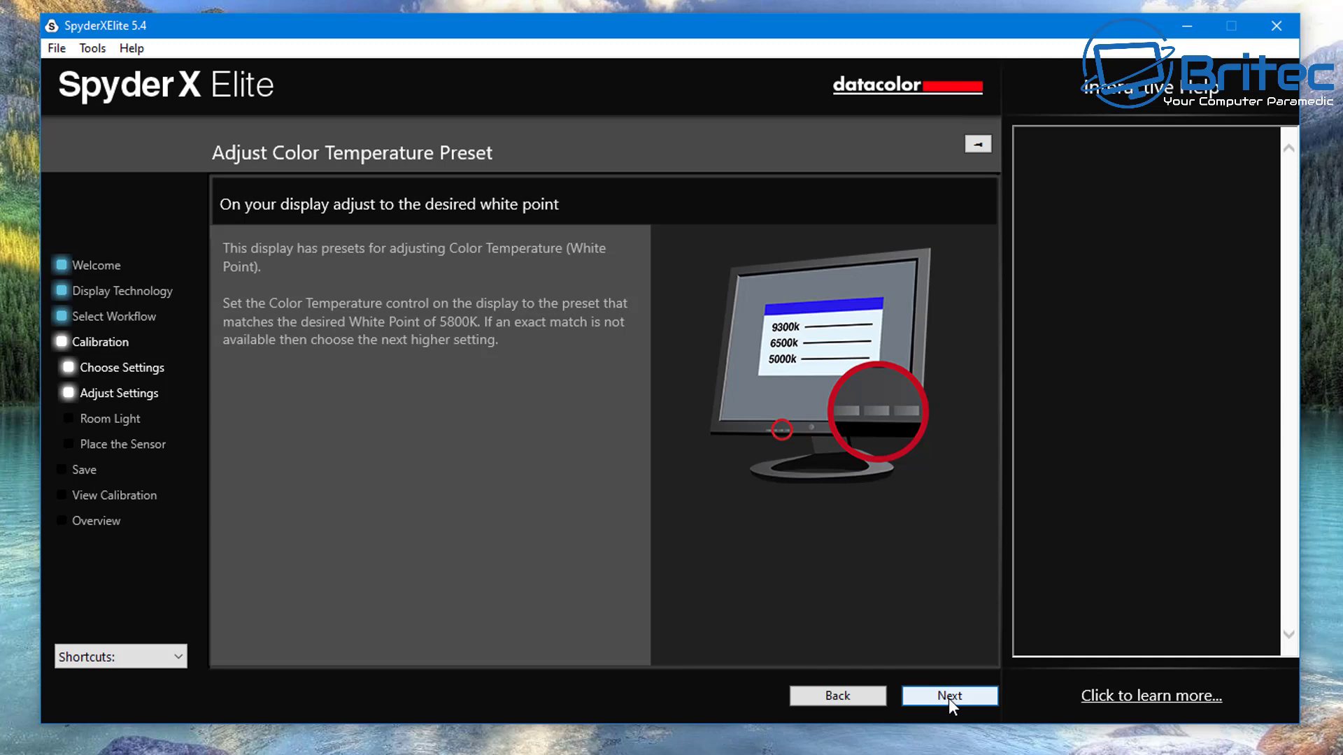
click(948, 698)
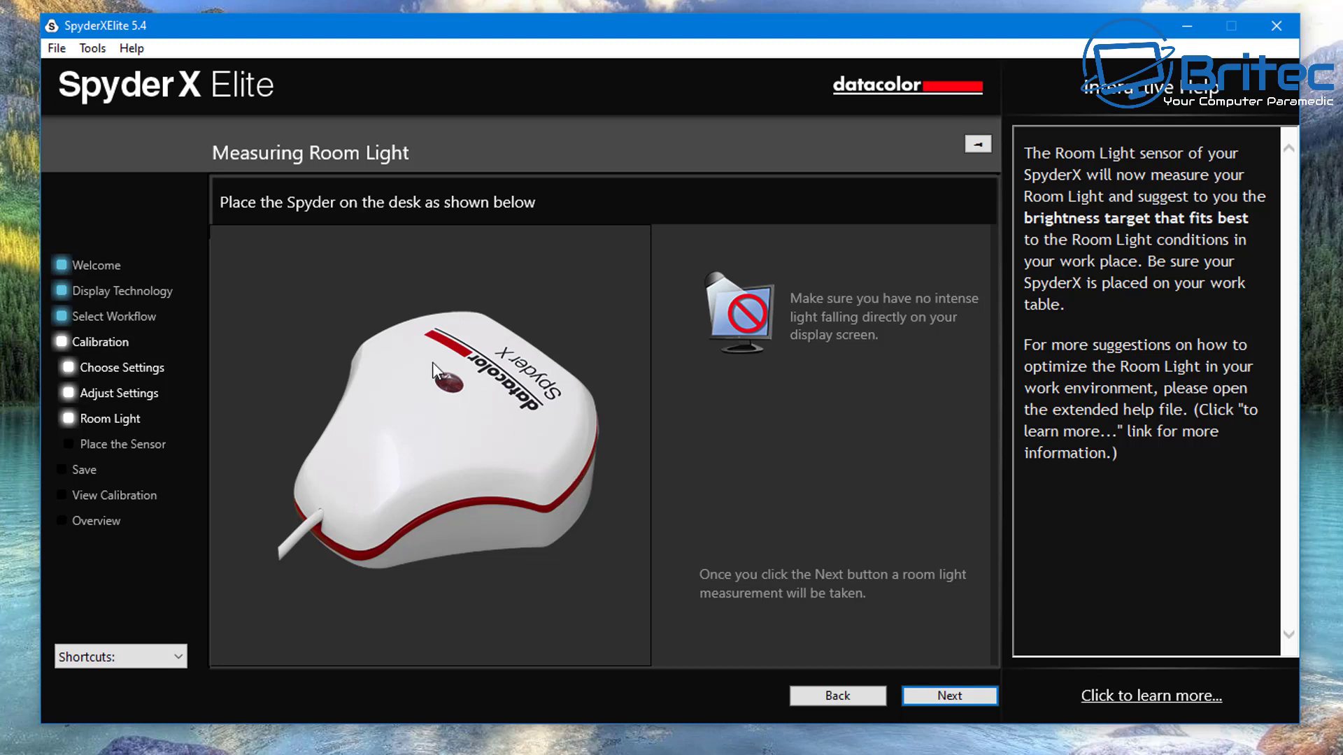
Measure the room light, acknowledge the sensor message, and review Advanced Settings to reach the analysis
click(945, 699)
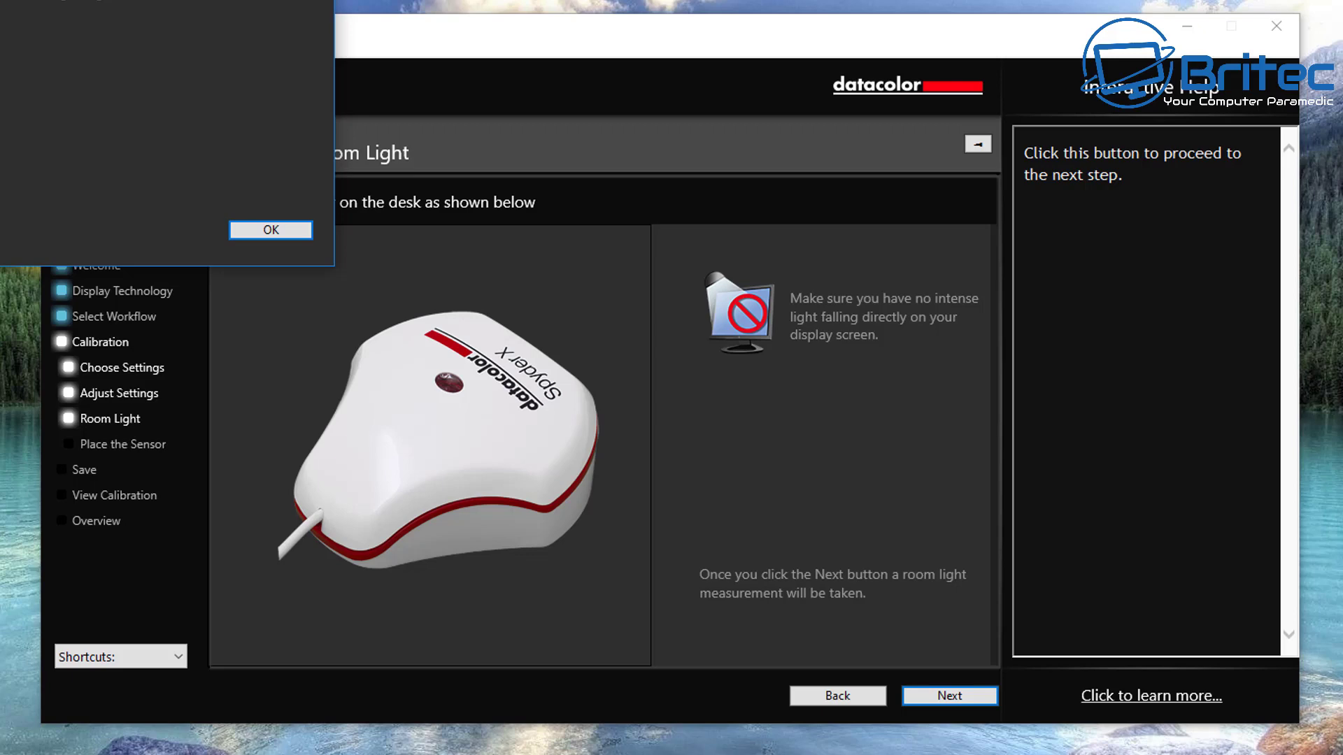
click(783, 526)
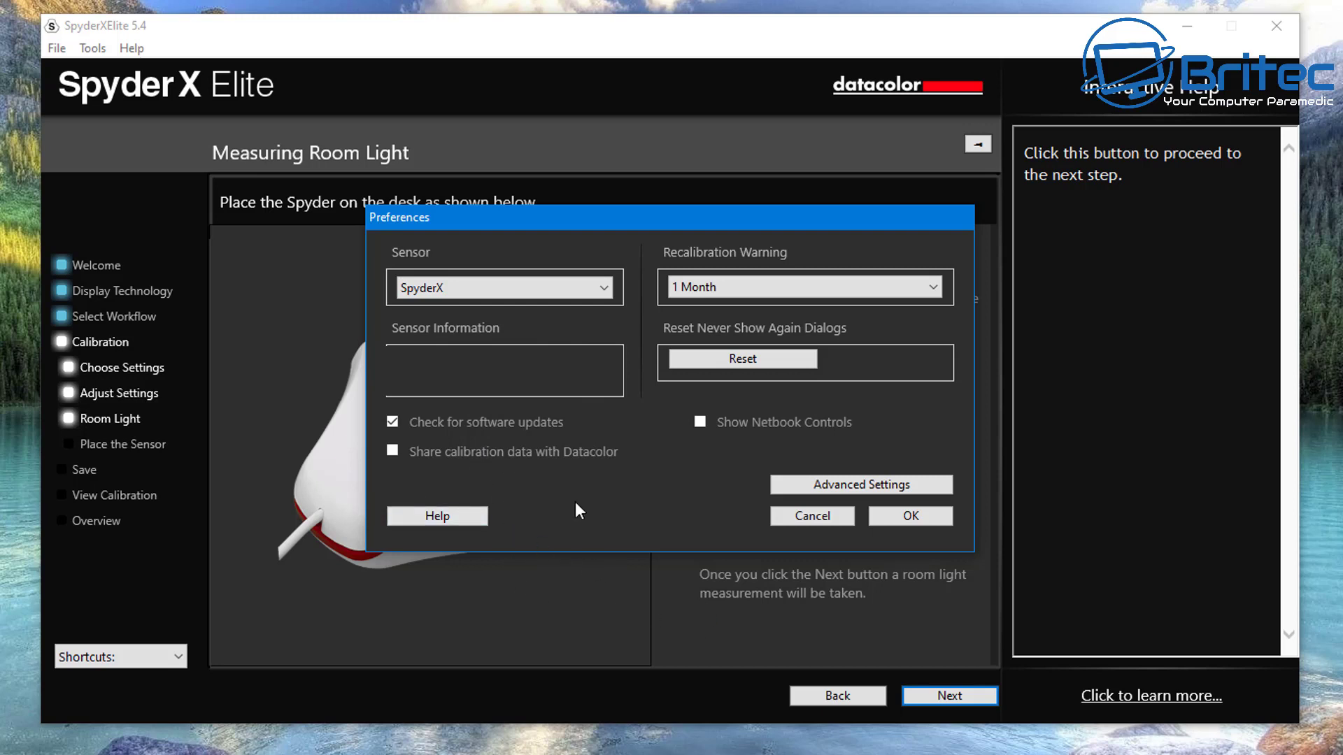
click(825, 485)
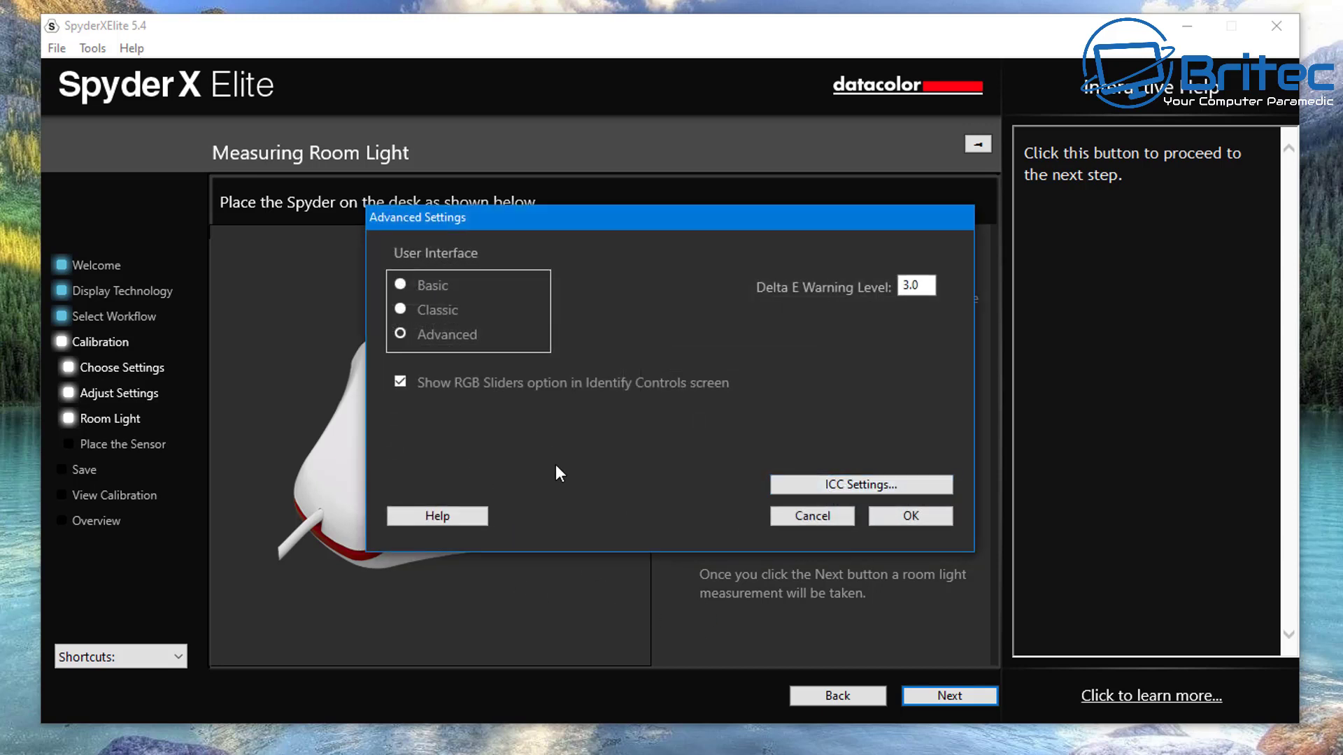
click(873, 520)
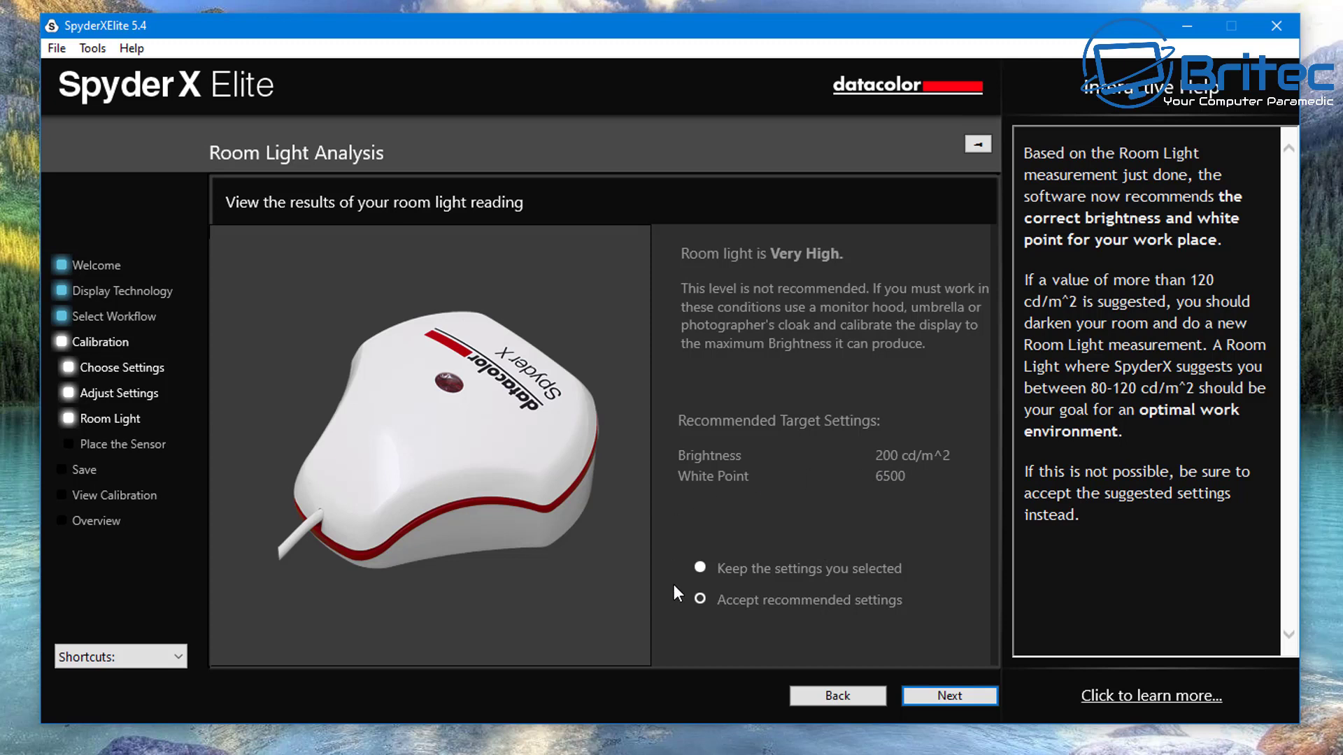
Move on to sensor placement and dismiss the stay-at-your-computer notice
click(941, 697)
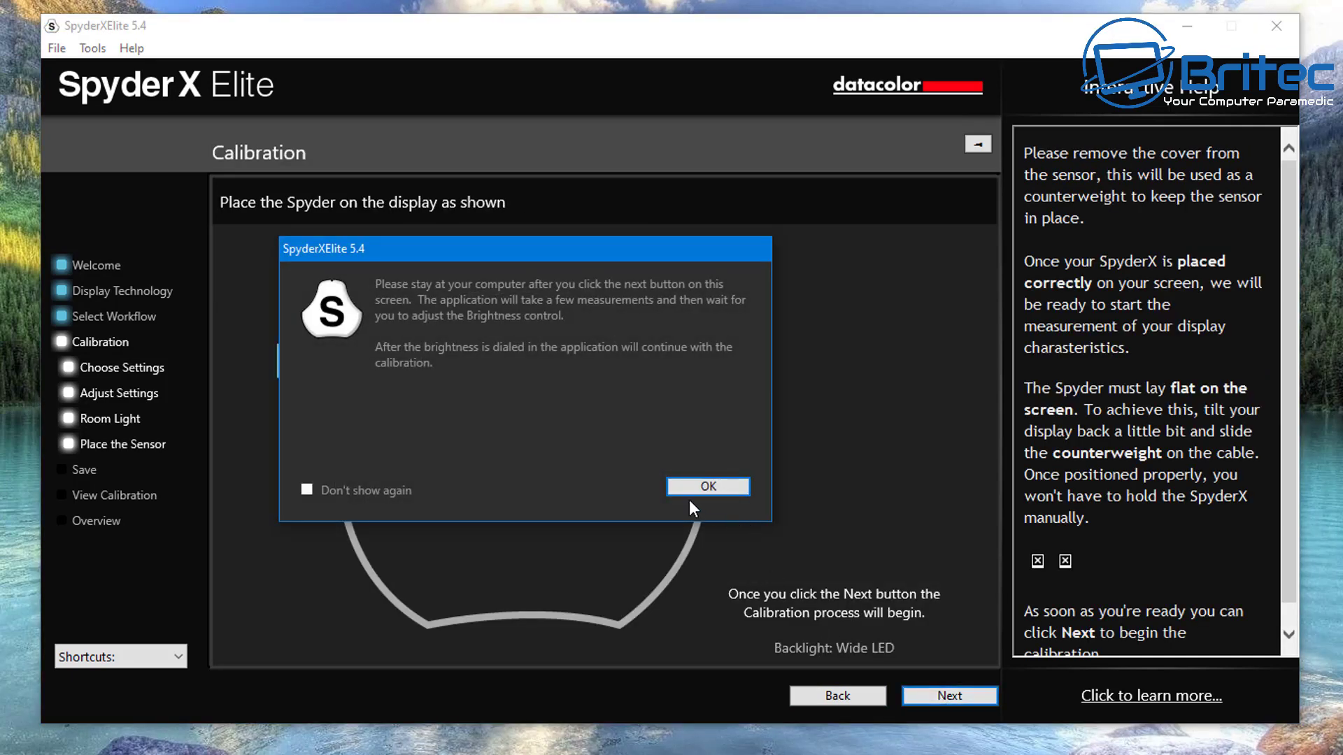
click(709, 486)
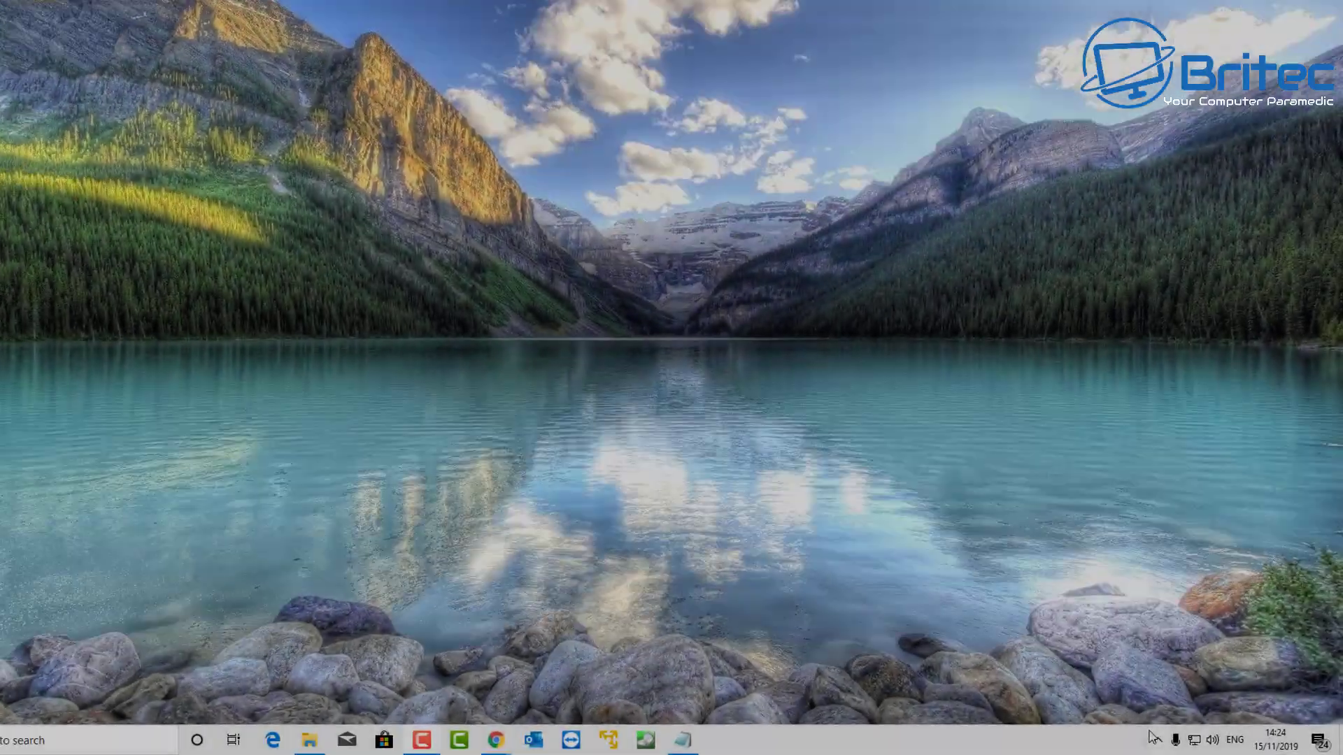
Load the new calibration onto the monitor from the SpyderUtility tray icon menu
click(1172, 740)
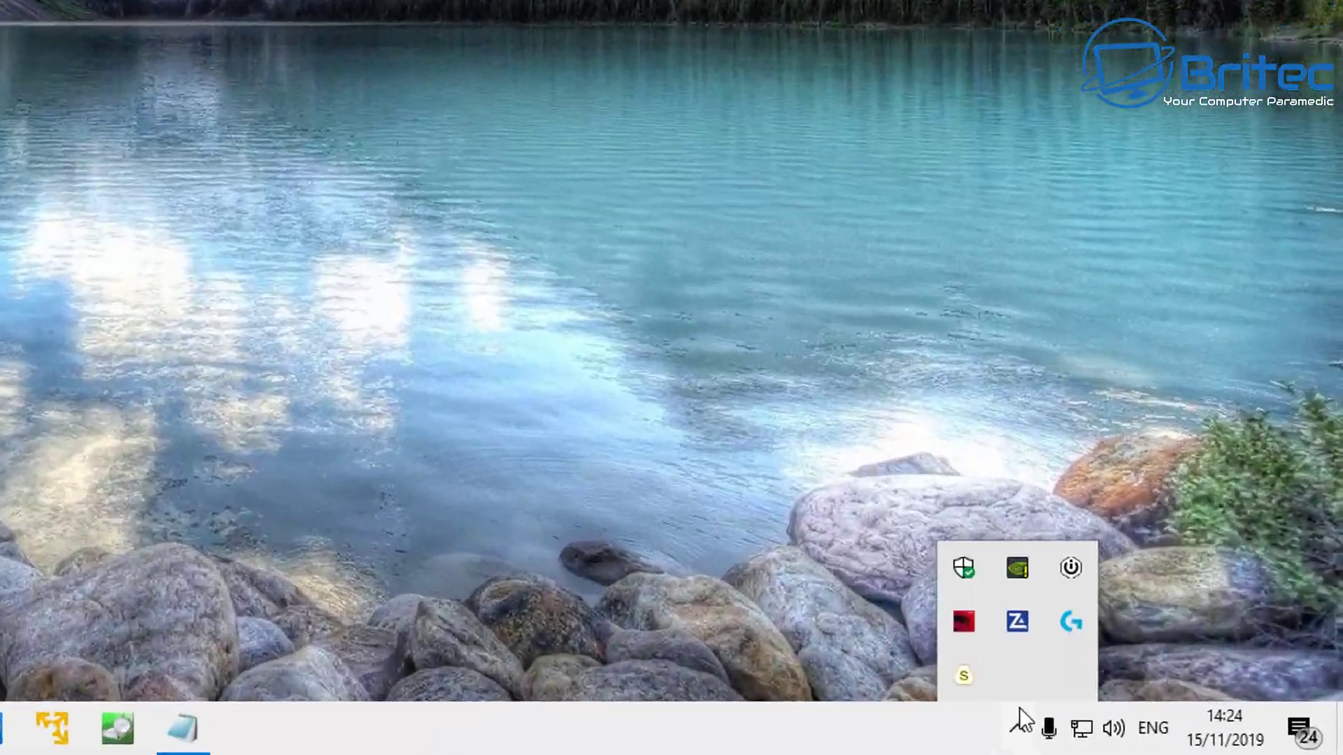
right_click(921, 669)
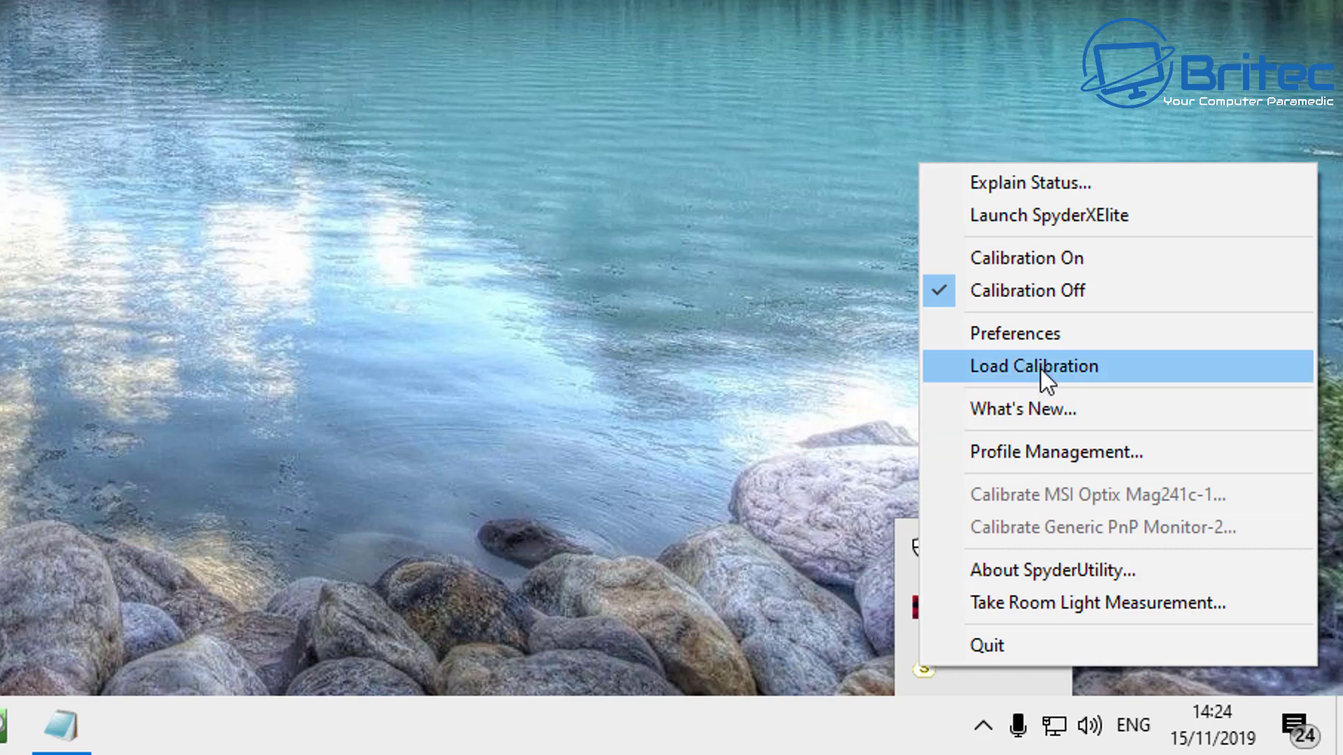
click(956, 255)
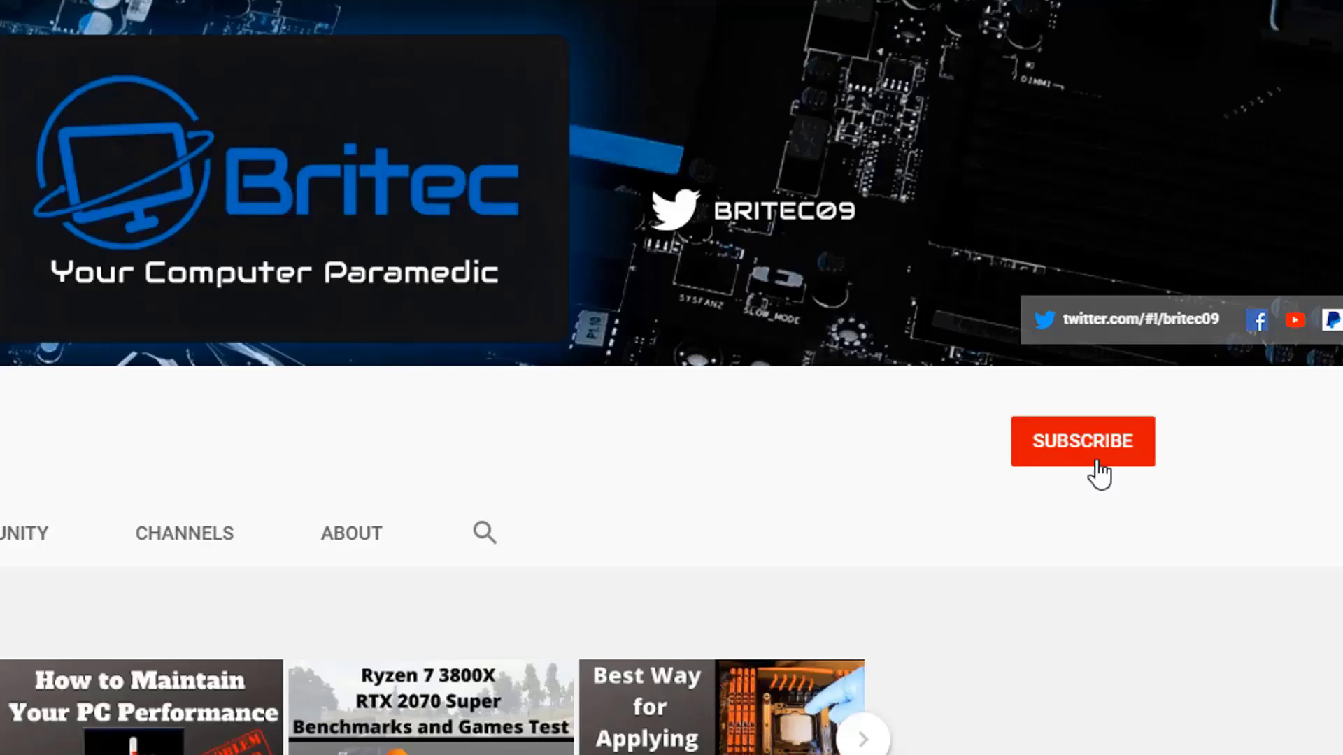
Subscribe to the Britec YouTube channel and set its notification bell to All
click(1096, 461)
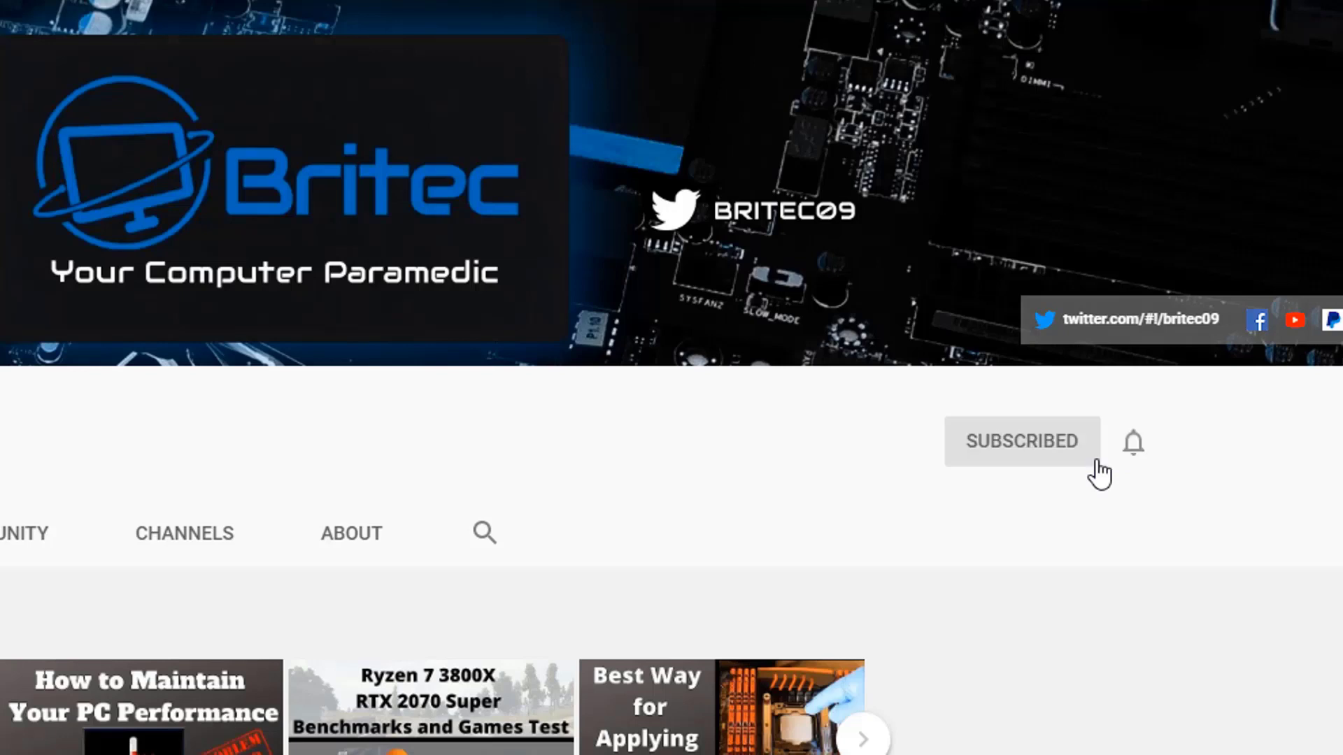
click(1134, 448)
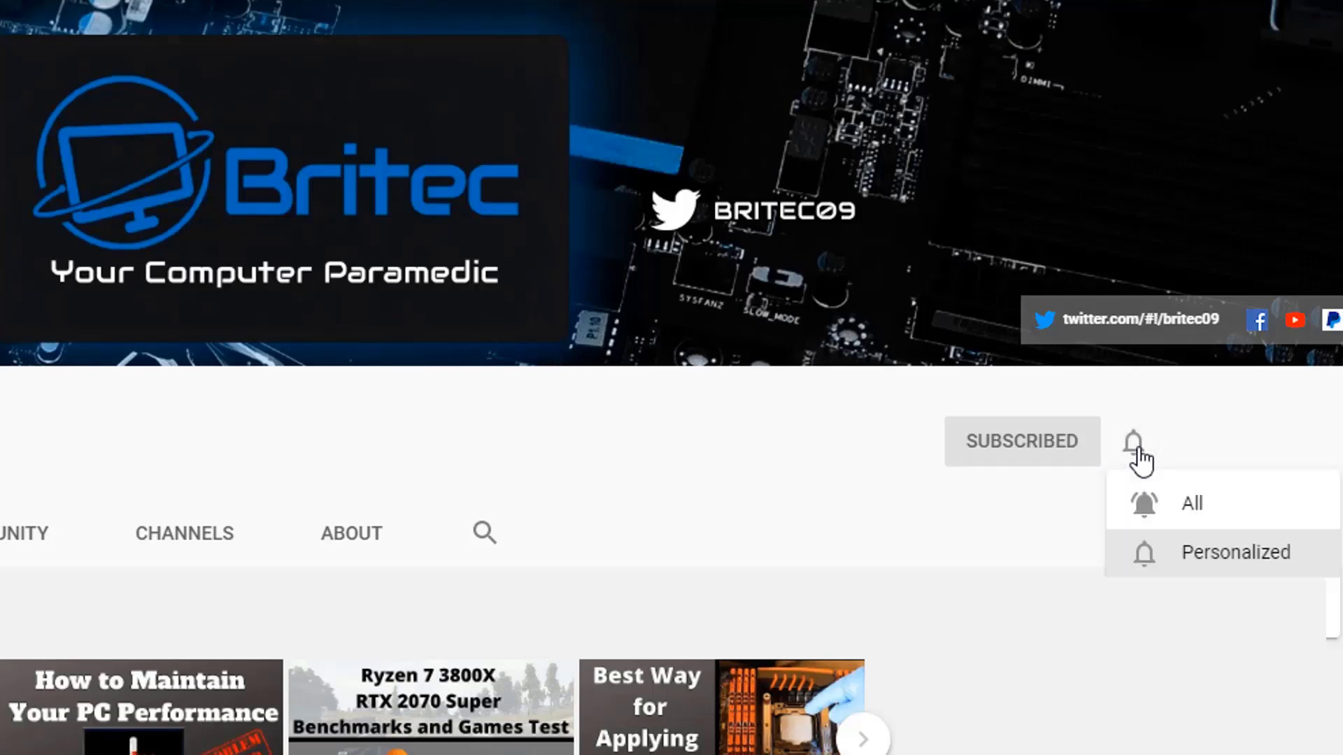
click(1167, 511)
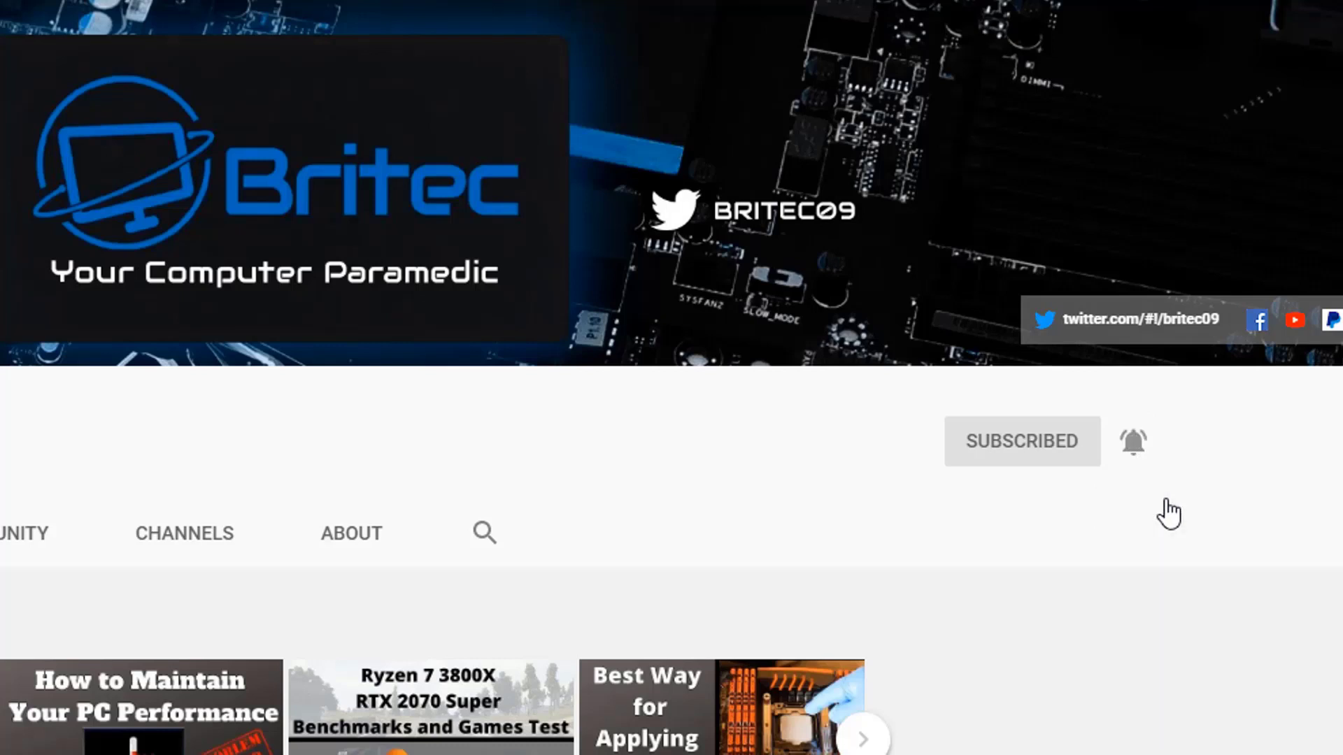